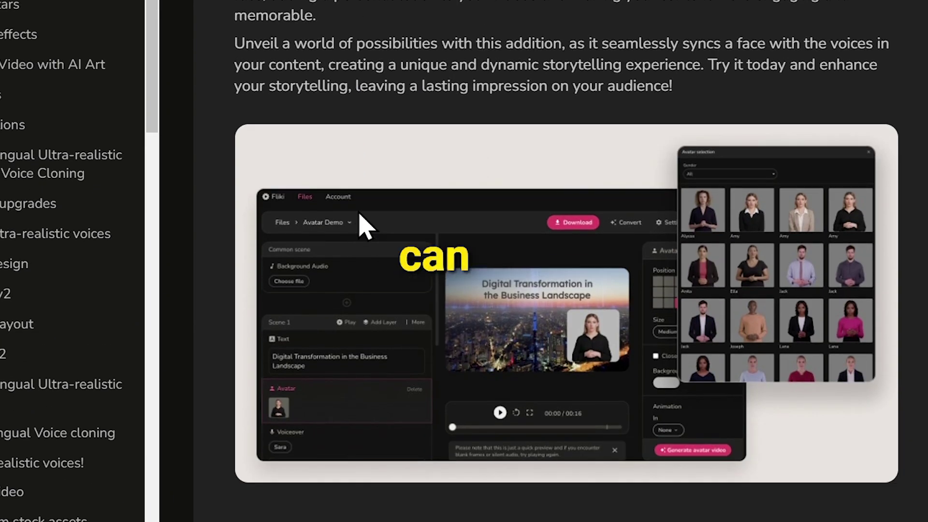
{"action": "scroll", "coordinate": [363, 223], "scroll_direction": "up", "scroll_amount": 1}
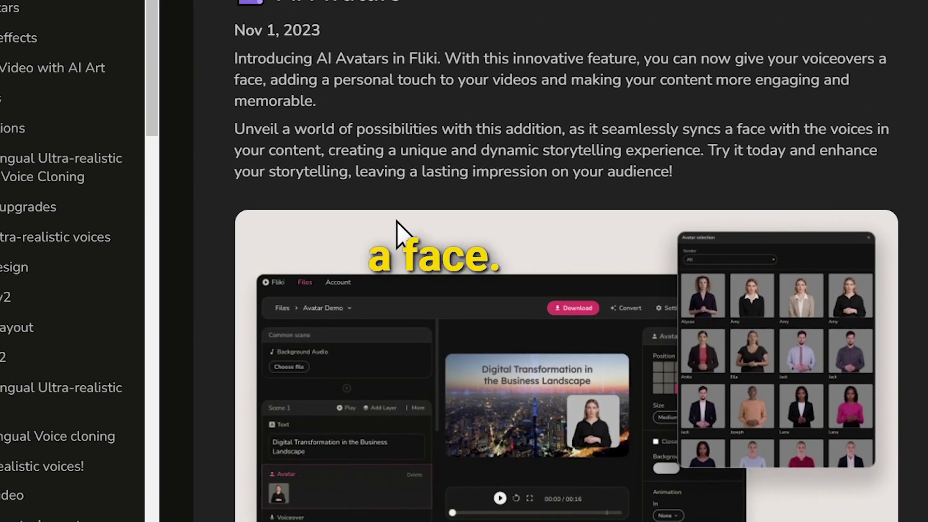
Highlight the AI Avatars intro and the Premium plan's 'AI Avatar' feature on the pricing page
{"action": "left_click_drag", "start_coordinate": [235, 61], "coordinate": [580, 65]}
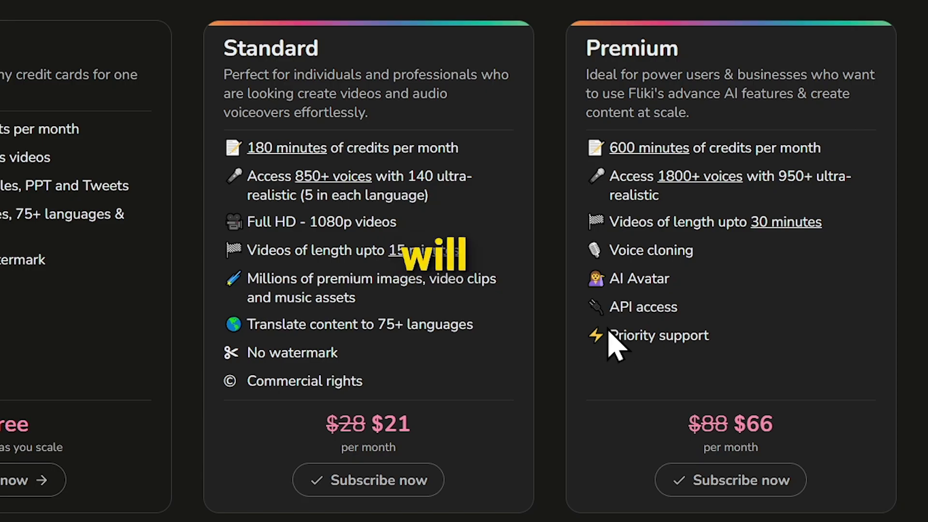
{"action": "left_click_drag", "start_coordinate": [593, 280], "coordinate": [698, 301]}
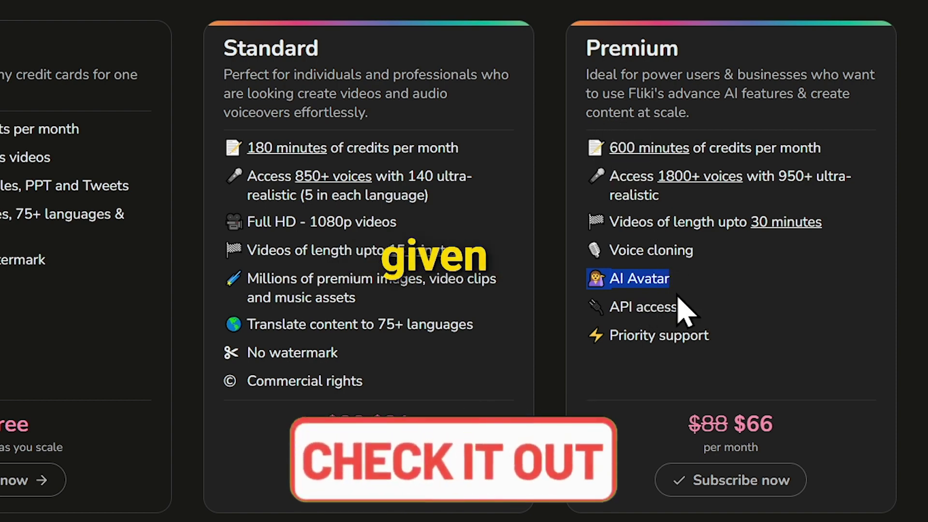
{"action": "left_click", "coordinate": [689, 297]}
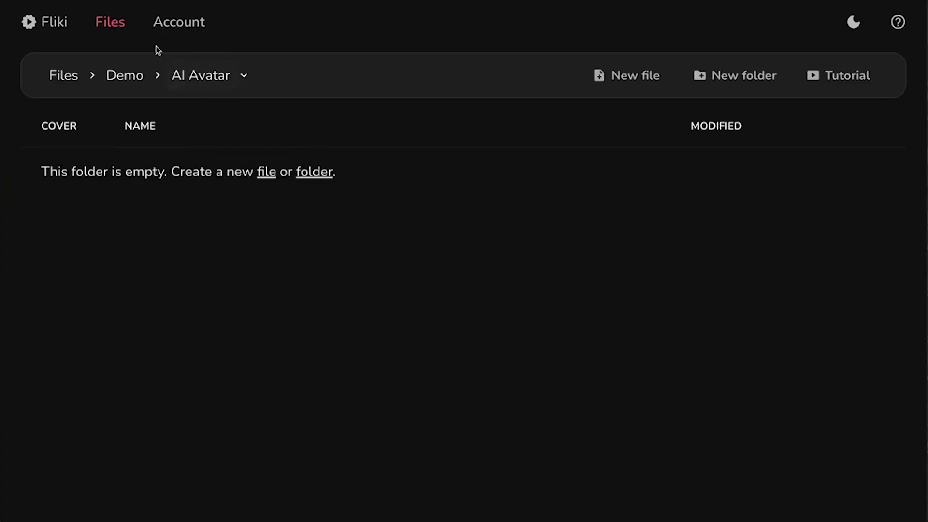
Create a new Landscape (16:9) video file named 'Internal Database Training'
{"action": "left_click", "coordinate": [635, 76]}
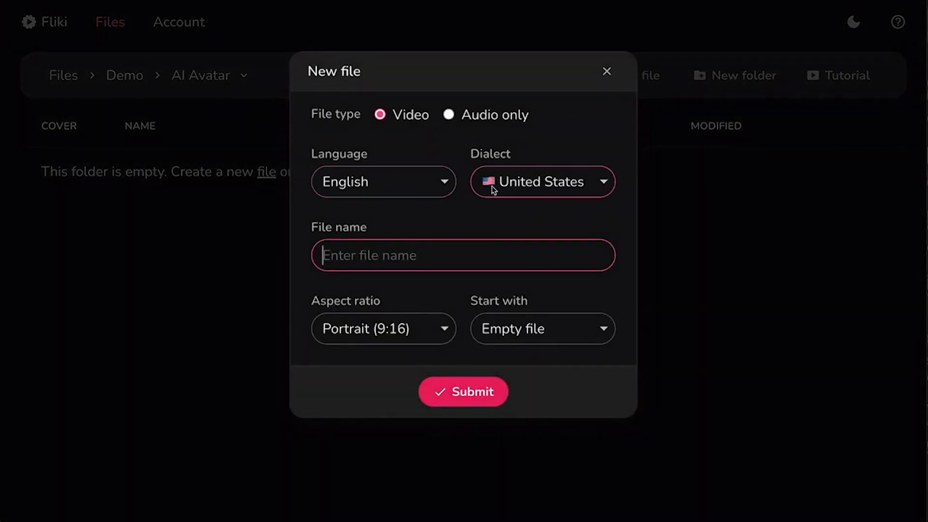
{"action": "type", "text": "Internal Database Training"}
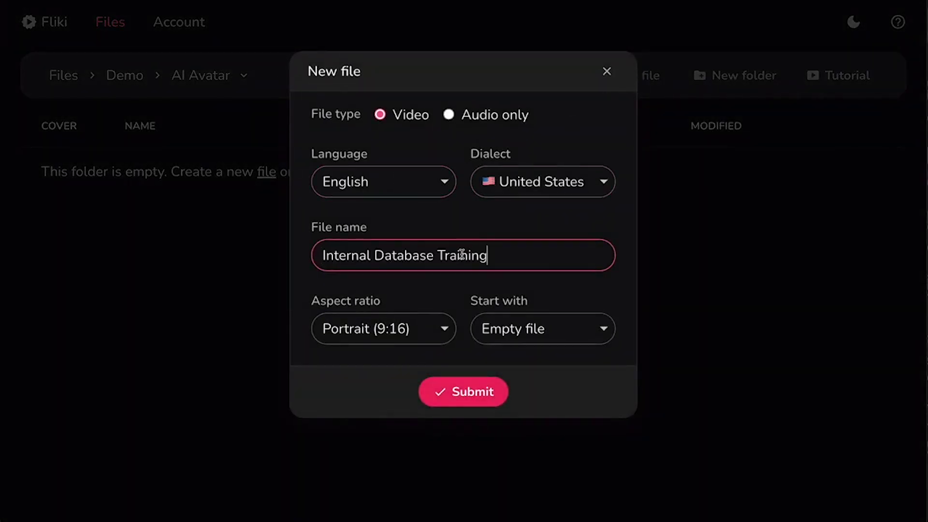
{"action": "left_click", "coordinate": [415, 330]}
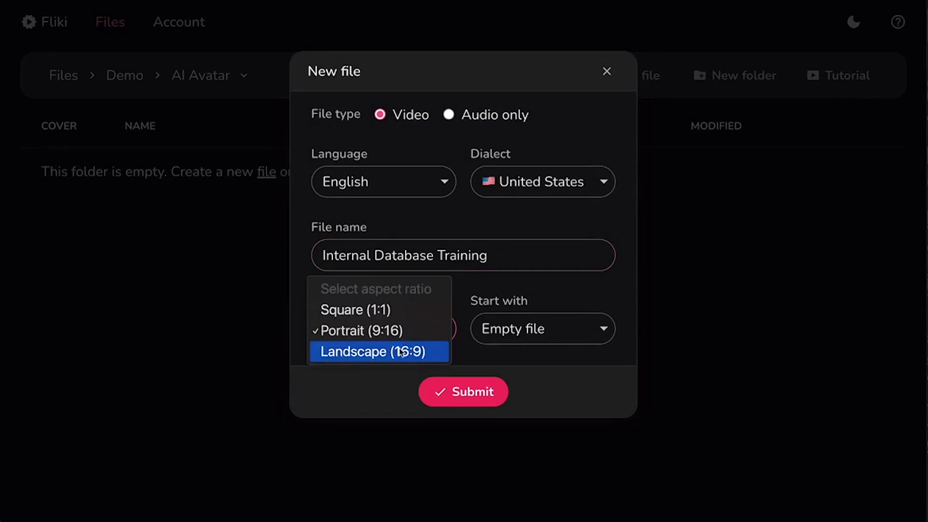
{"action": "left_click", "coordinate": [401, 354]}
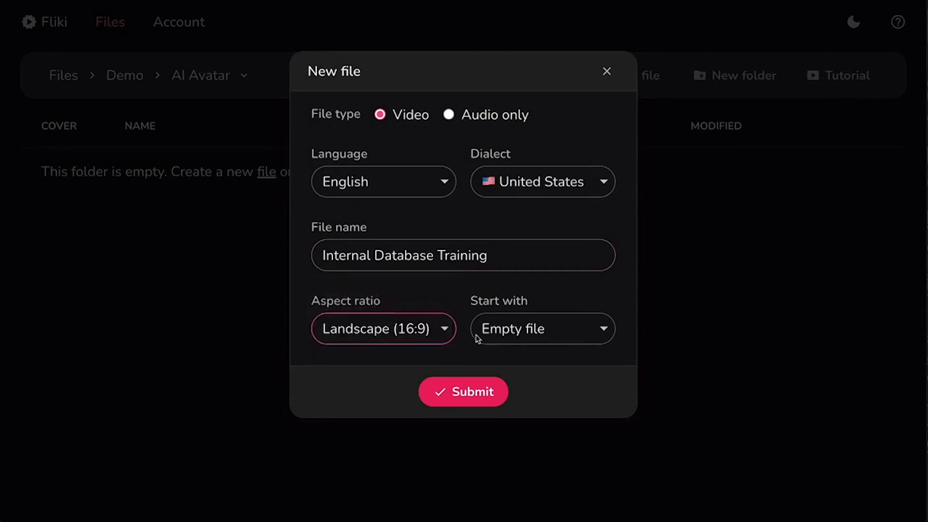
{"action": "left_click", "coordinate": [455, 403]}
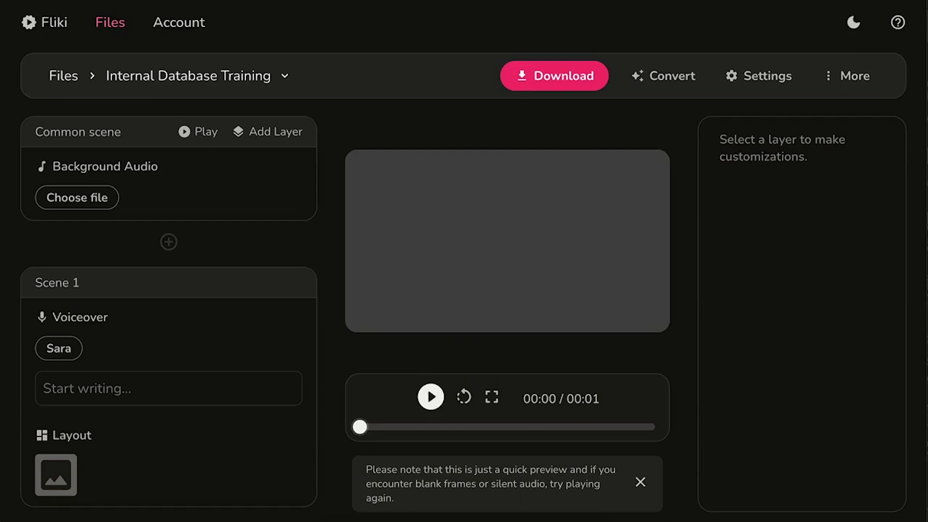
Change the Scene 1 voiceover layer's voice from Sara to Paige
{"action": "left_click", "coordinate": [101, 363]}
{"action": "left_click", "coordinate": [74, 353]}
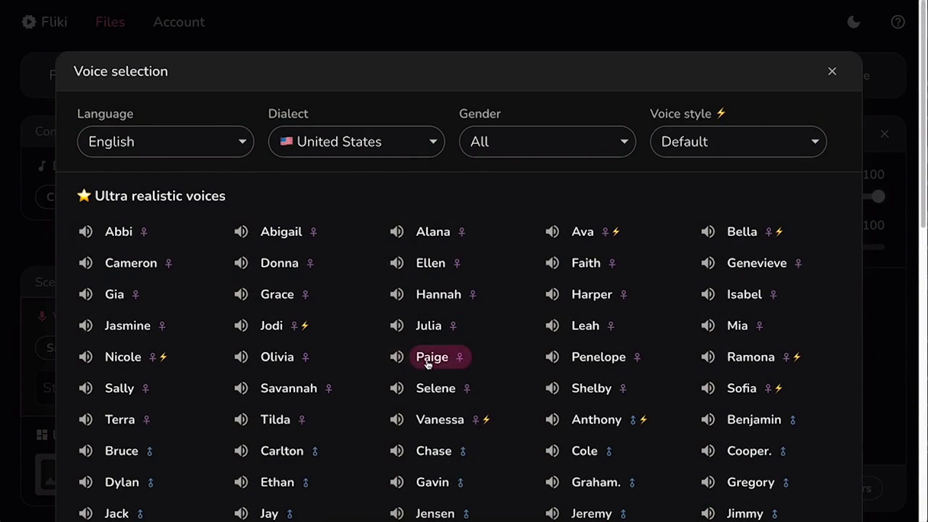
{"action": "scroll", "coordinate": [428, 362], "scroll_direction": "down", "scroll_amount": 5}
{"action": "scroll", "coordinate": [428, 362], "scroll_direction": "down", "scroll_amount": 5}
{"action": "left_click", "coordinate": [460, 447]}
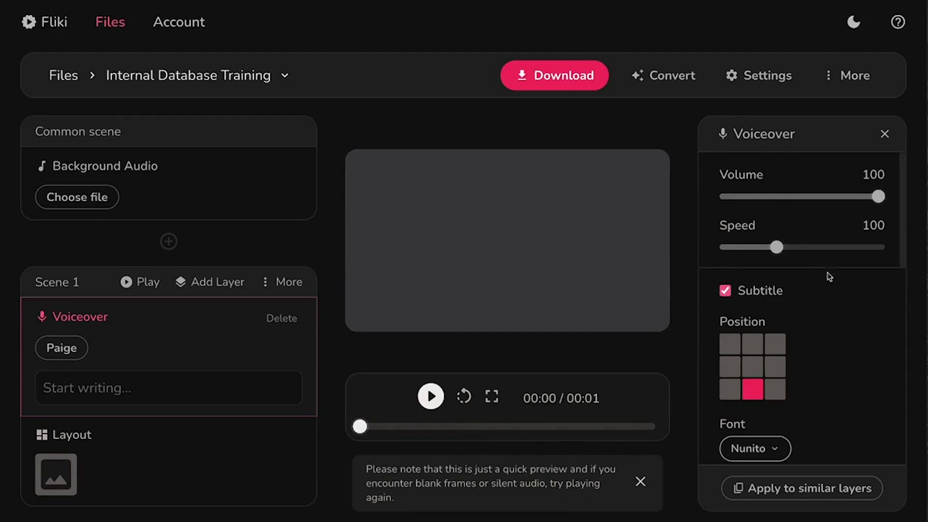
{"action": "scroll", "coordinate": [831, 426], "scroll_direction": "down", "scroll_amount": 2}
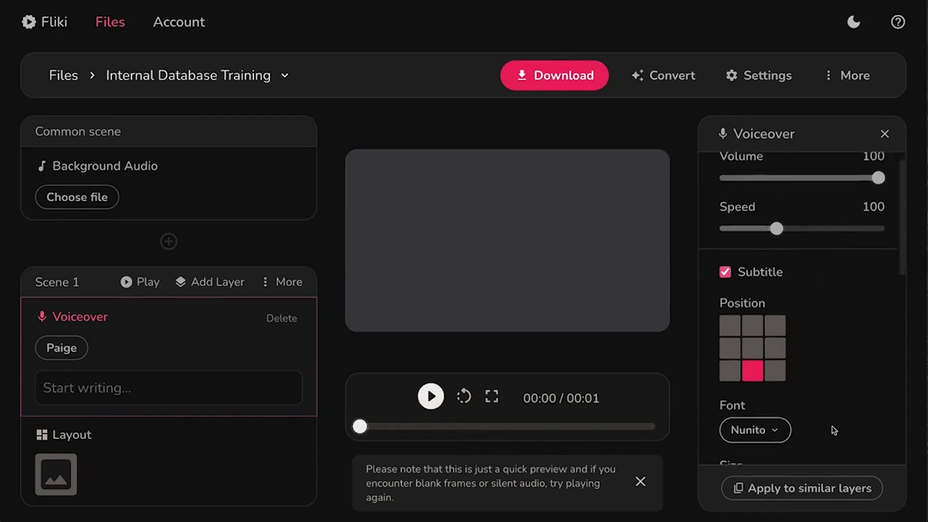
{"action": "scroll", "coordinate": [832, 426], "scroll_direction": "down", "scroll_amount": 2}
{"action": "scroll", "coordinate": [831, 425], "scroll_direction": "down", "scroll_amount": 1}
{"action": "scroll", "coordinate": [832, 426], "scroll_direction": "down", "scroll_amount": 1}
{"action": "scroll", "coordinate": [831, 426], "scroll_direction": "down", "scroll_amount": 1}
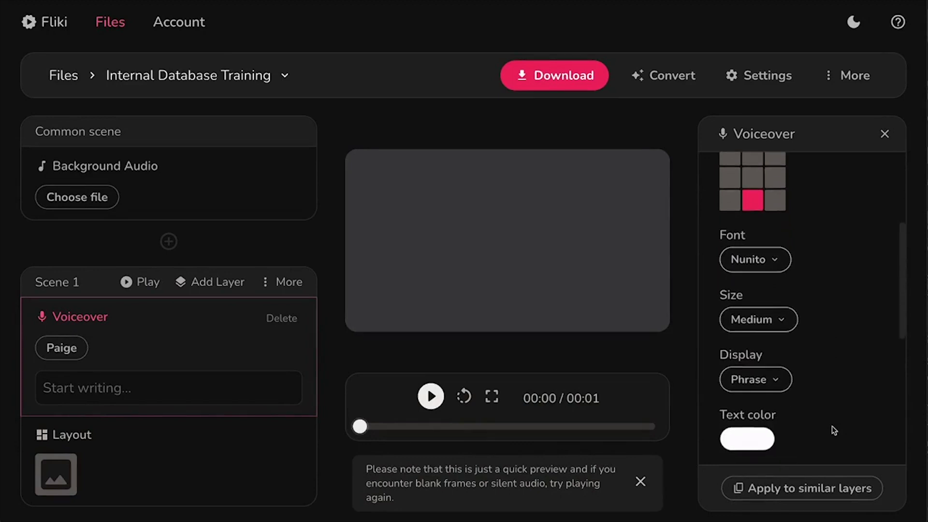
{"action": "scroll", "coordinate": [832, 426], "scroll_direction": "down", "scroll_amount": 1}
{"action": "scroll", "coordinate": [832, 426], "scroll_direction": "down", "scroll_amount": 1}
{"action": "scroll", "coordinate": [831, 426], "scroll_direction": "down", "scroll_amount": 1}
{"action": "scroll", "coordinate": [831, 426], "scroll_direction": "down", "scroll_amount": 1}
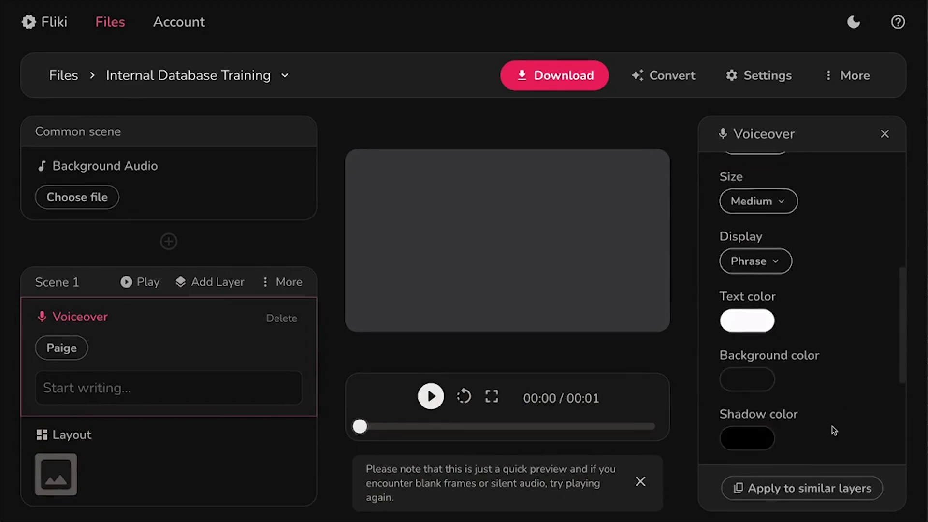
{"action": "scroll", "coordinate": [832, 426], "scroll_direction": "down", "scroll_amount": 1}
{"action": "scroll", "coordinate": [832, 426], "scroll_direction": "down", "scroll_amount": 1}
{"action": "scroll", "coordinate": [832, 426], "scroll_direction": "down", "scroll_amount": 1}
{"action": "scroll", "coordinate": [832, 431], "scroll_direction": "down", "scroll_amount": 2}
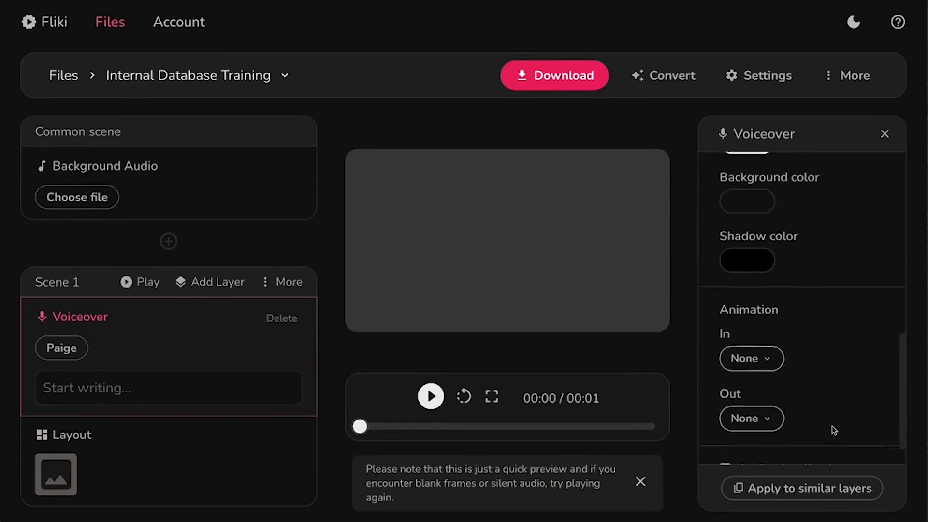
{"action": "scroll", "coordinate": [832, 430], "scroll_direction": "down", "scroll_amount": 2}
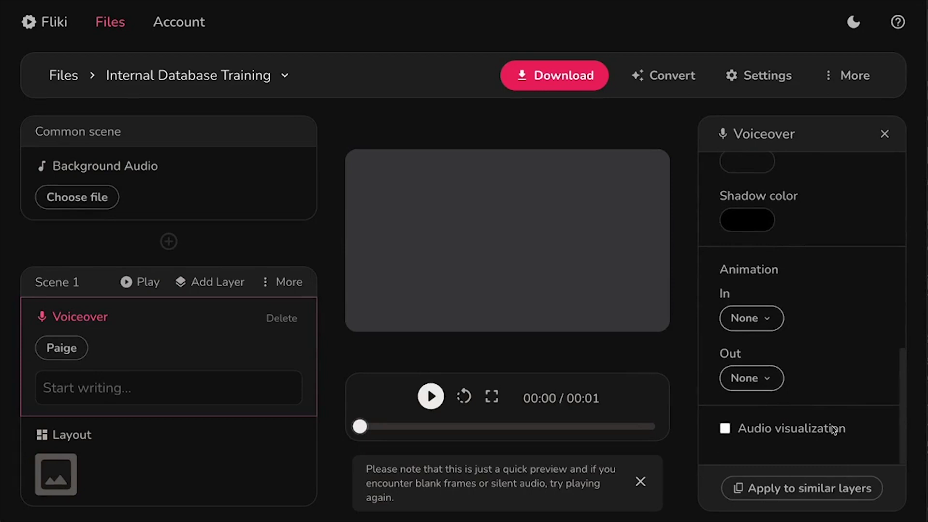
Paste the prepared script into Scene 1 and add an empty Avatar layer
{"action": "left_click", "coordinate": [236, 389]}
{"action": "key", "text": "ctrl+v"}
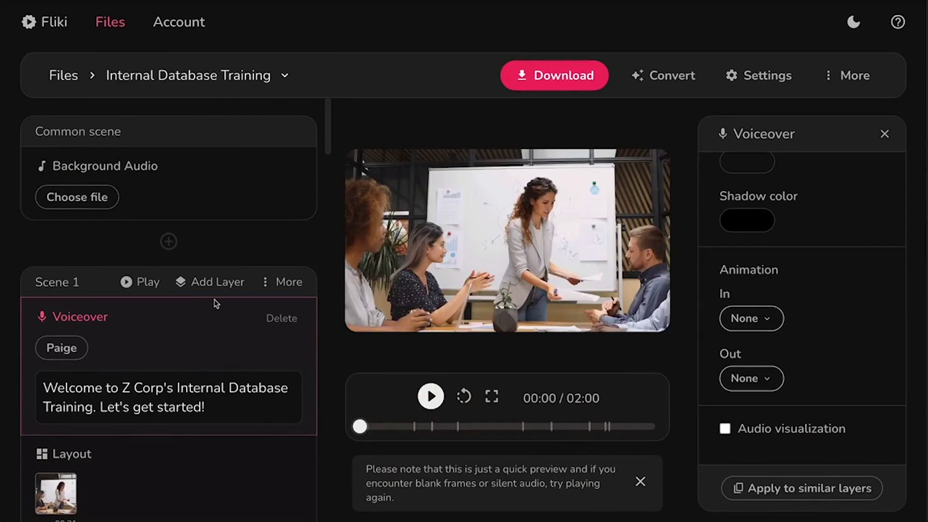
{"action": "left_click", "coordinate": [212, 286]}
{"action": "left_click", "coordinate": [189, 379]}
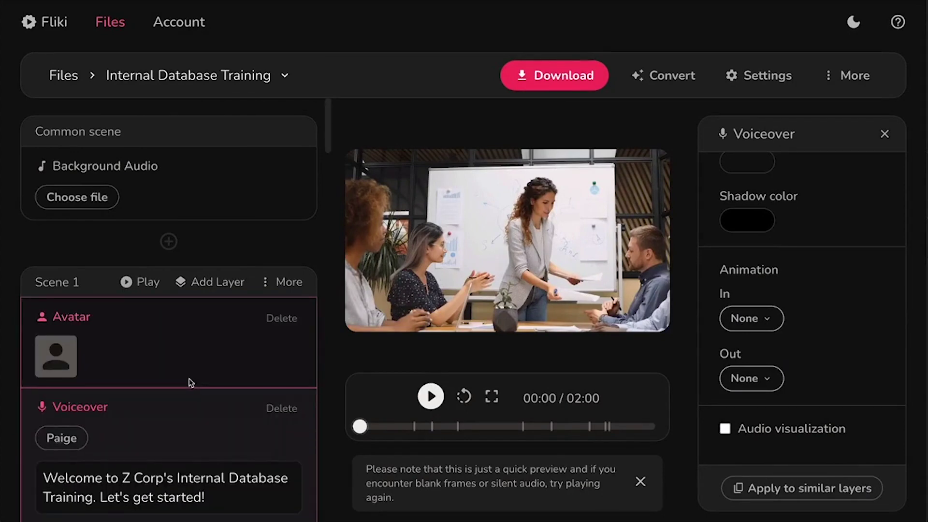
Make Amy the Scene 1 avatar, centred at Large size, and request avatar generation
{"action": "left_click", "coordinate": [189, 382]}
{"action": "left_click", "coordinate": [69, 358]}
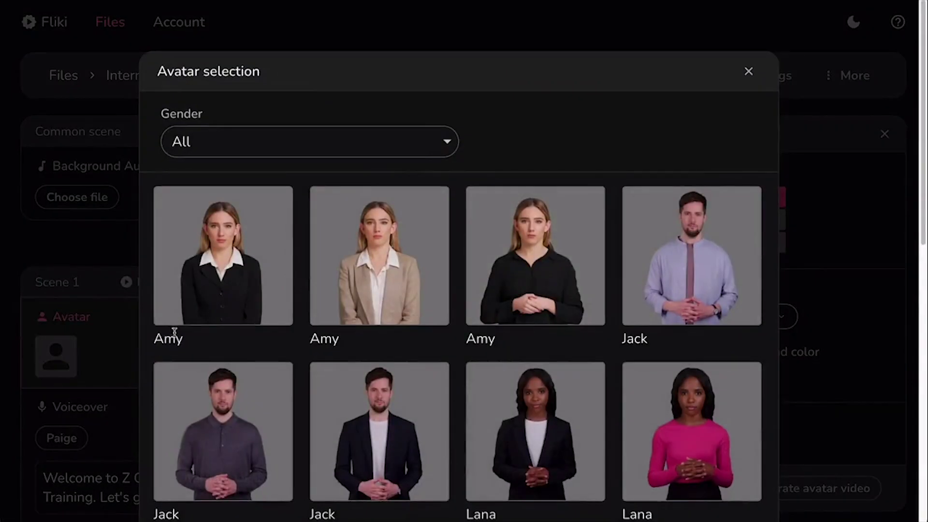
{"action": "left_click", "coordinate": [219, 303]}
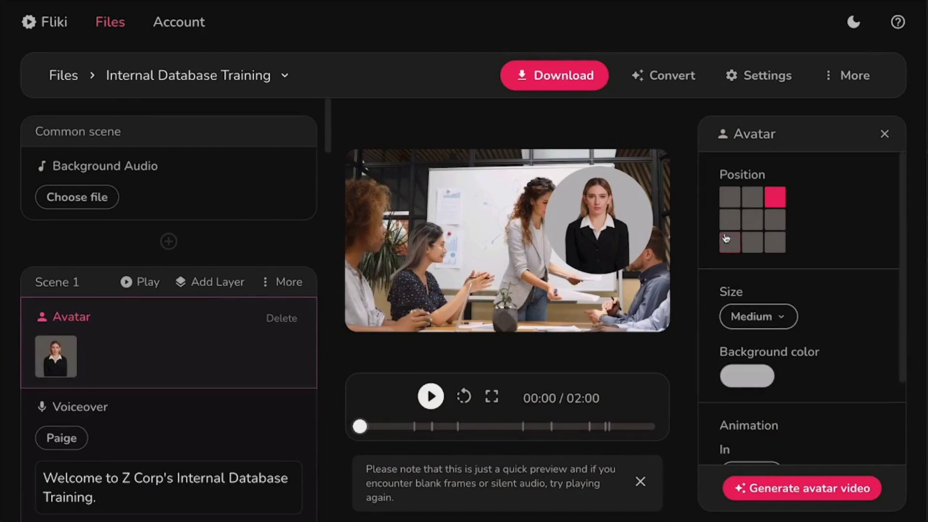
{"action": "left_click", "coordinate": [758, 316]}
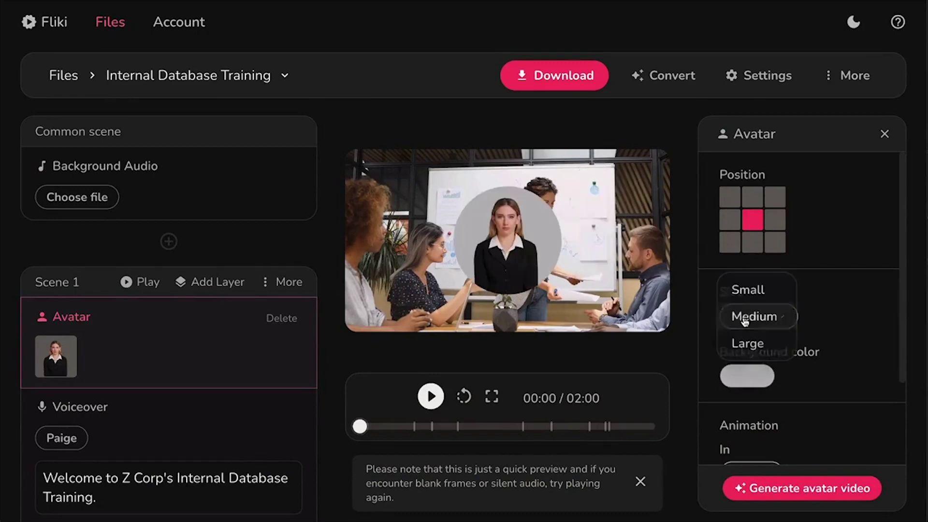
{"action": "left_click", "coordinate": [748, 341]}
{"action": "scroll", "coordinate": [743, 357], "scroll_direction": "down", "scroll_amount": 3}
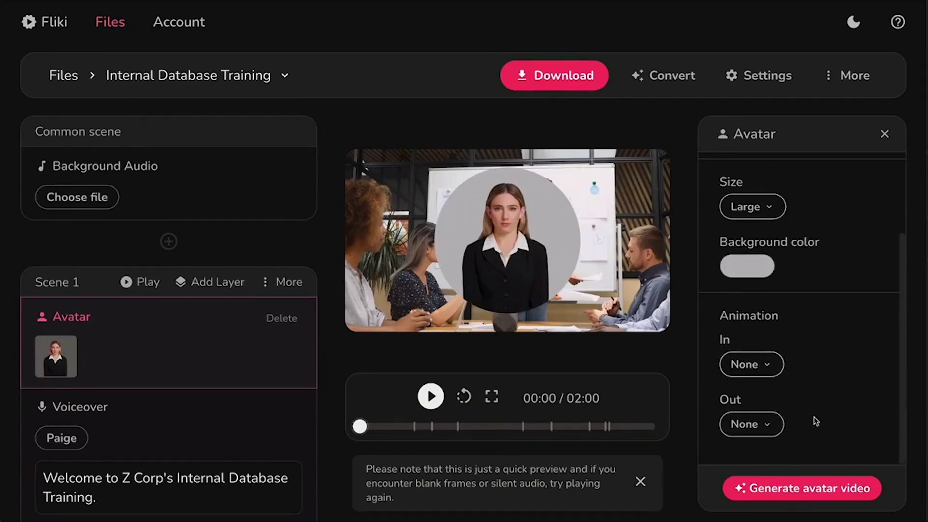
{"action": "left_click", "coordinate": [808, 487]}
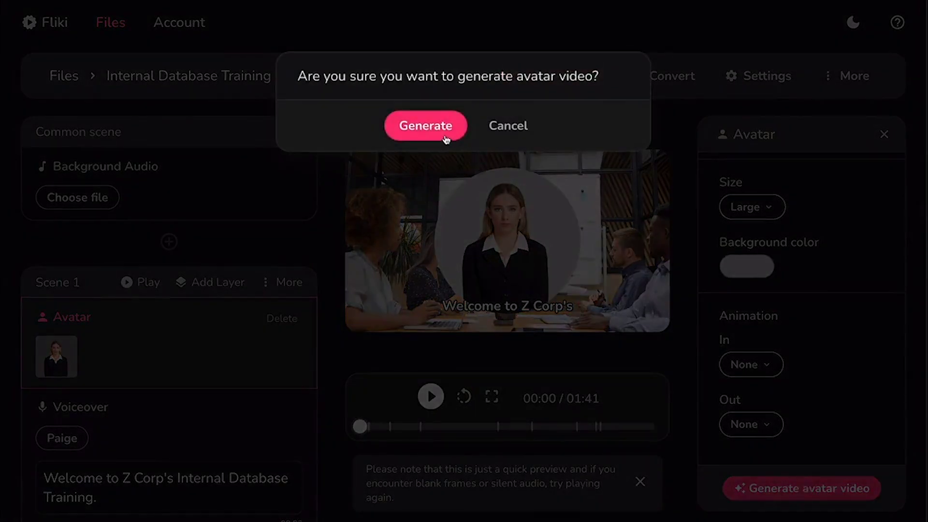
Confirm generating Amy's avatar video and preview Scene 1 with her speaking
{"action": "left_click", "coordinate": [445, 138]}
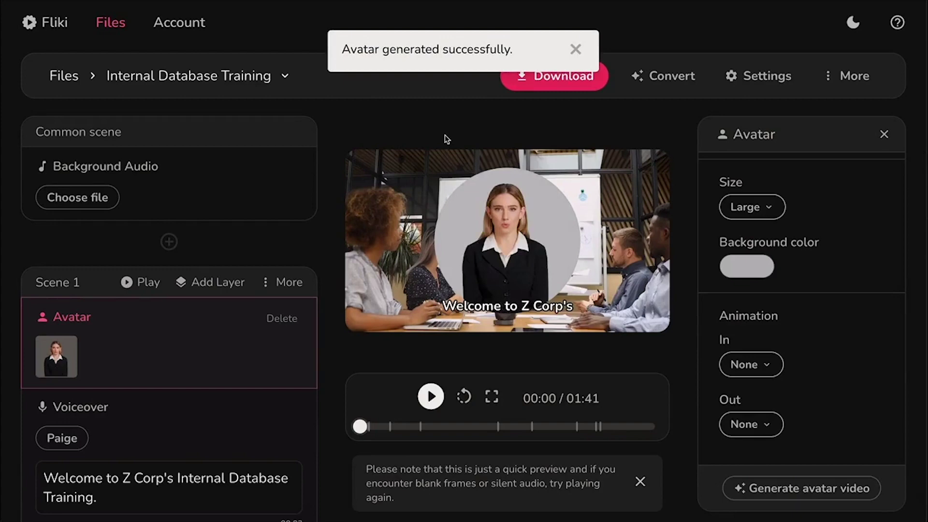
{"action": "left_click", "coordinate": [148, 282]}
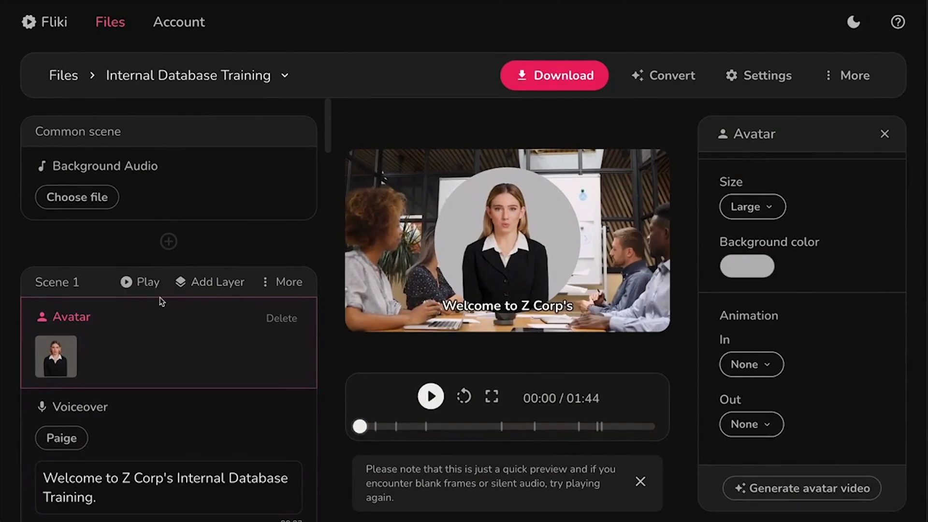
Add 'Sky Meditation - Acoustic Guitar Version' from a 'corporate, confident, calm' search at volume 20
{"action": "left_click", "coordinate": [77, 197]}
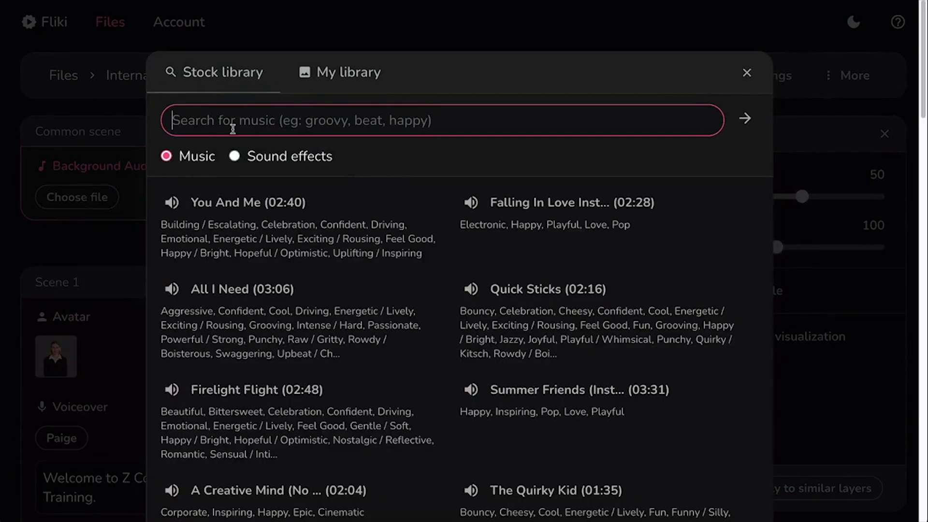
{"action": "type", "text": "corporate, confident, calm"}
{"action": "key", "text": "Return"}
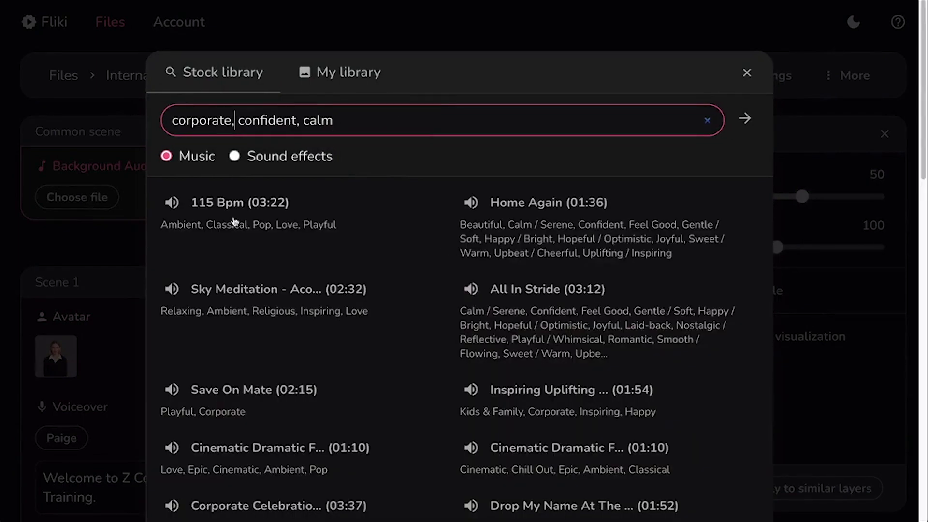
{"action": "left_click", "coordinate": [255, 303]}
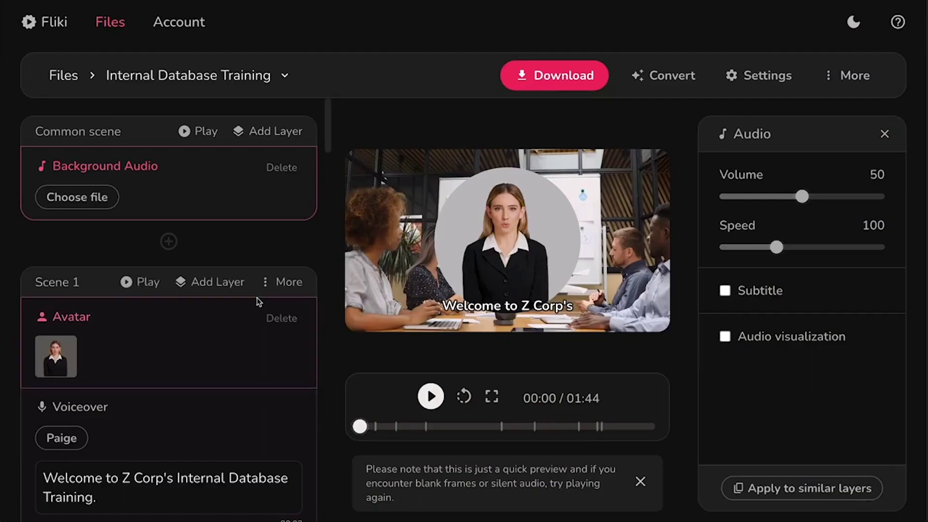
{"action": "left_click_drag", "start_coordinate": [803, 196], "coordinate": [765, 196]}
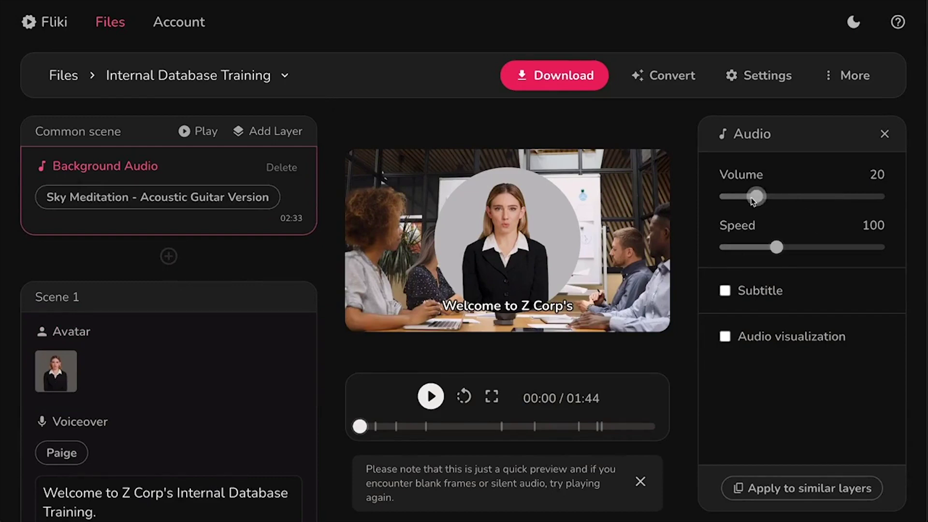
Start and confirm a new export of the Internal Database Training video
{"action": "left_click", "coordinate": [581, 93]}
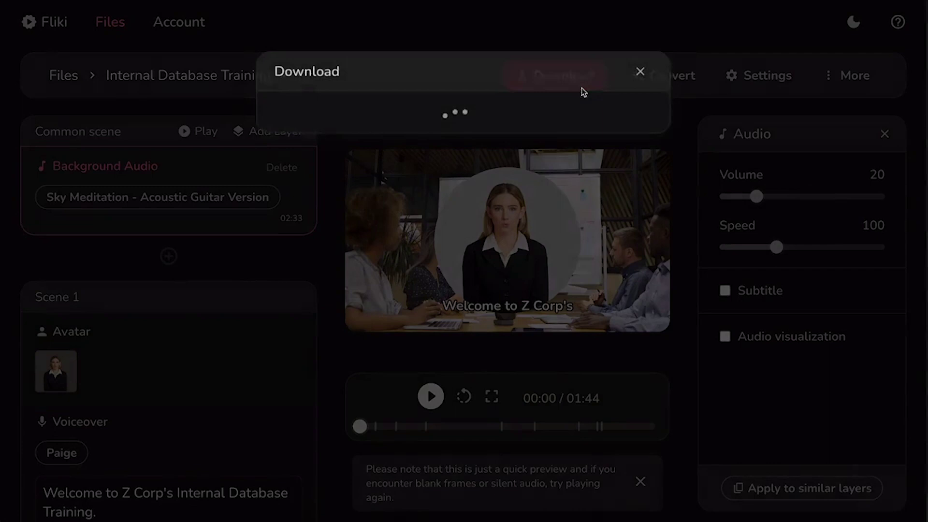
{"action": "left_click", "coordinate": [463, 183]}
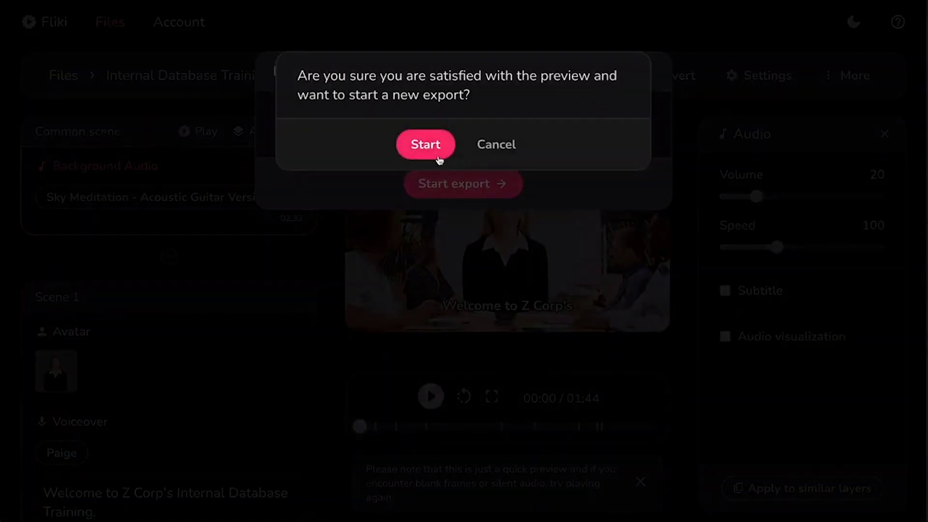
{"action": "left_click", "coordinate": [424, 144]}
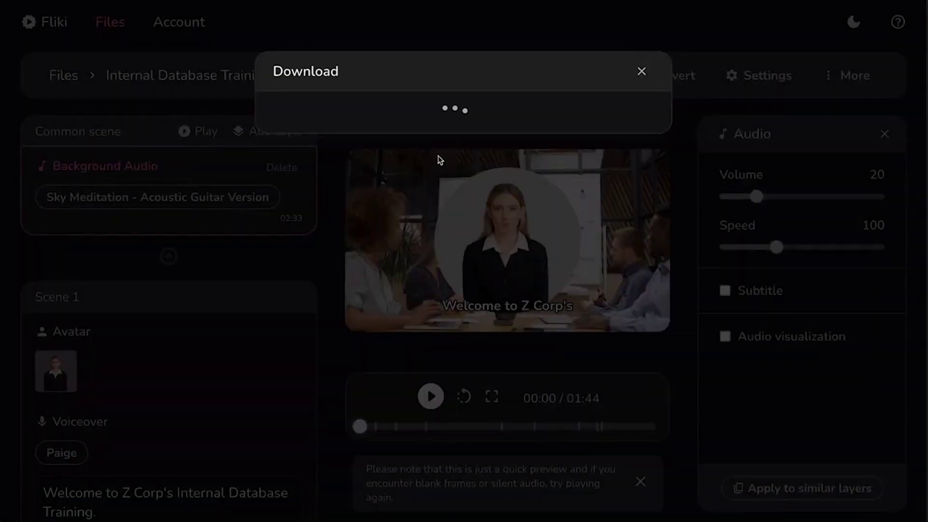